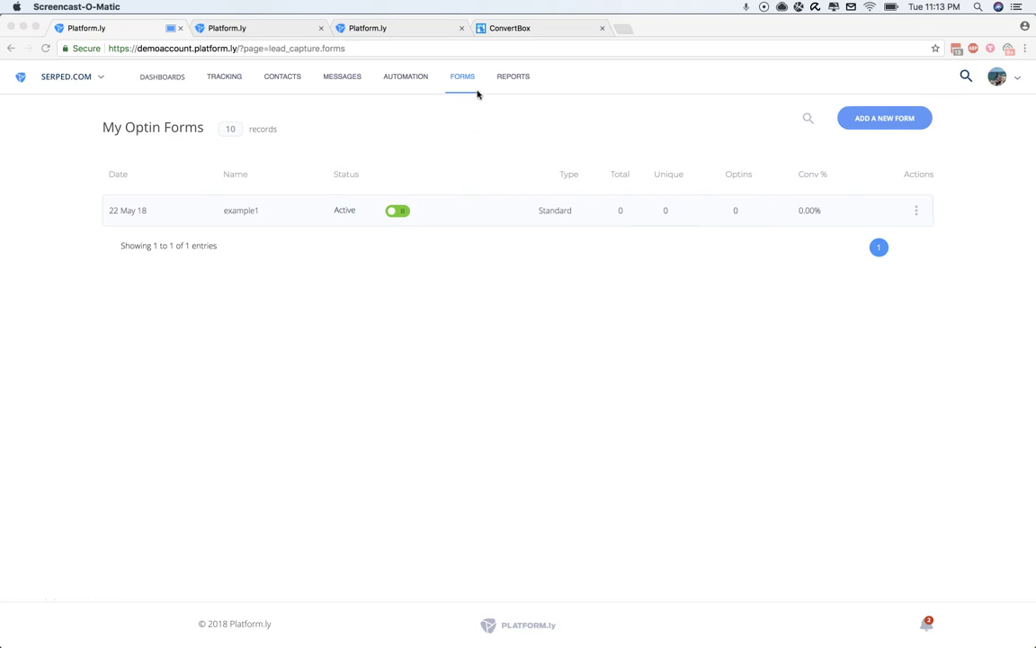
Add a new Standard Optin Form based on the 3rd Party Form Code template
click(465, 122)
mouse_move(462, 85)
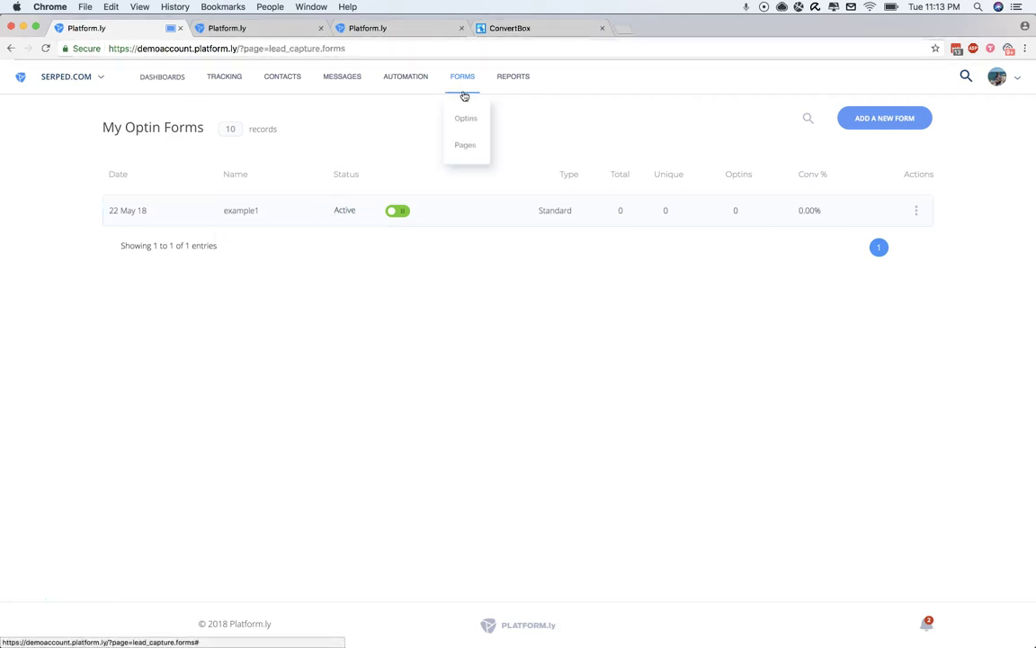
click(868, 128)
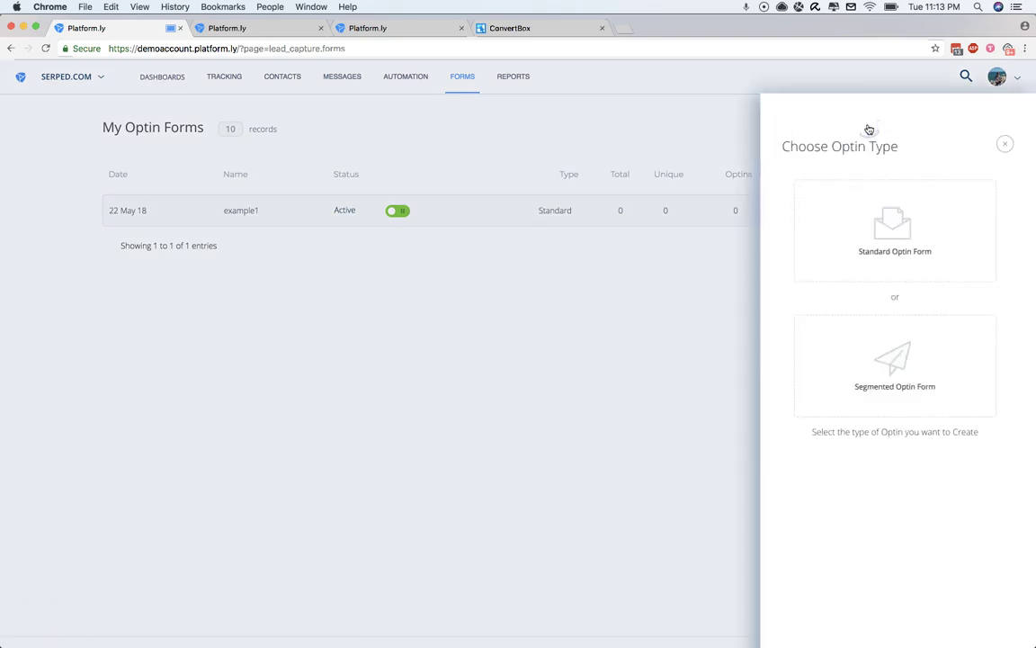
click(862, 245)
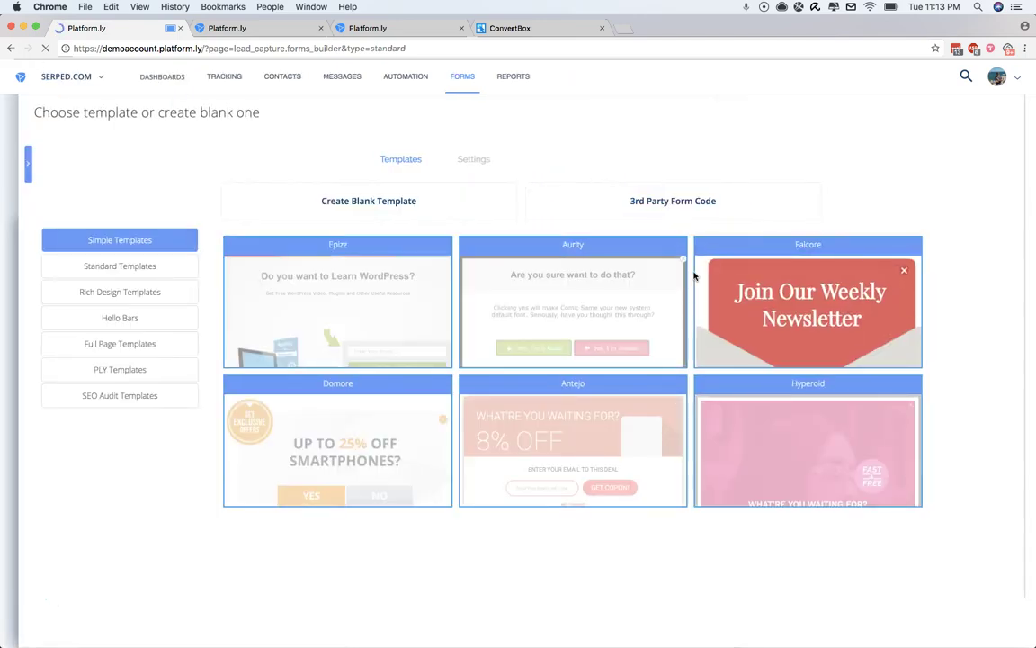
click(673, 204)
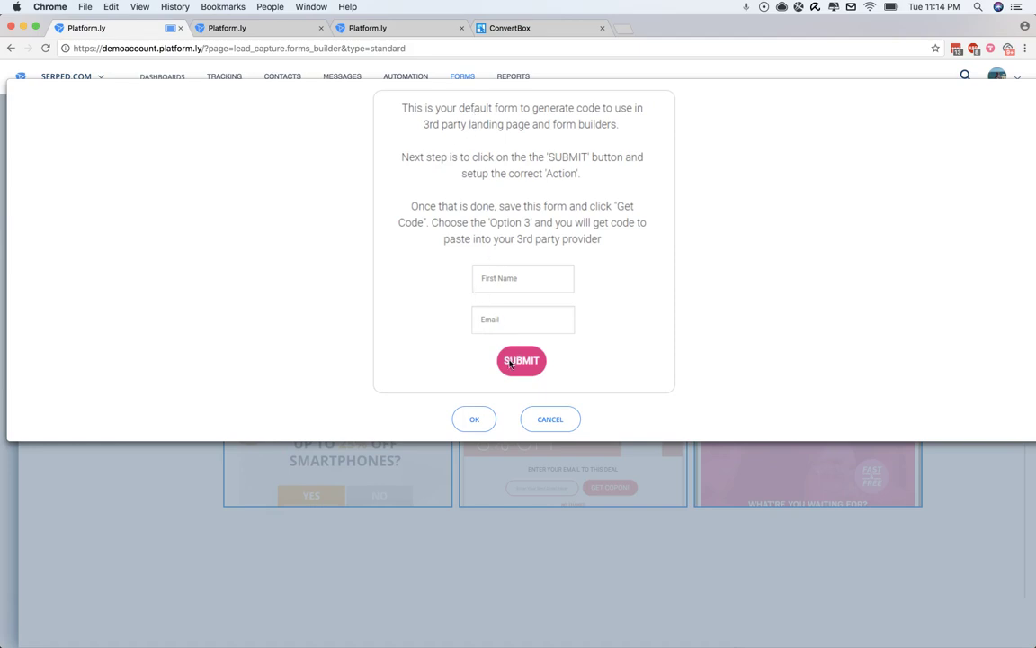
Accept the default 3rd-party form and make its SUBMIT button add the Example_Tag tag
click(474, 420)
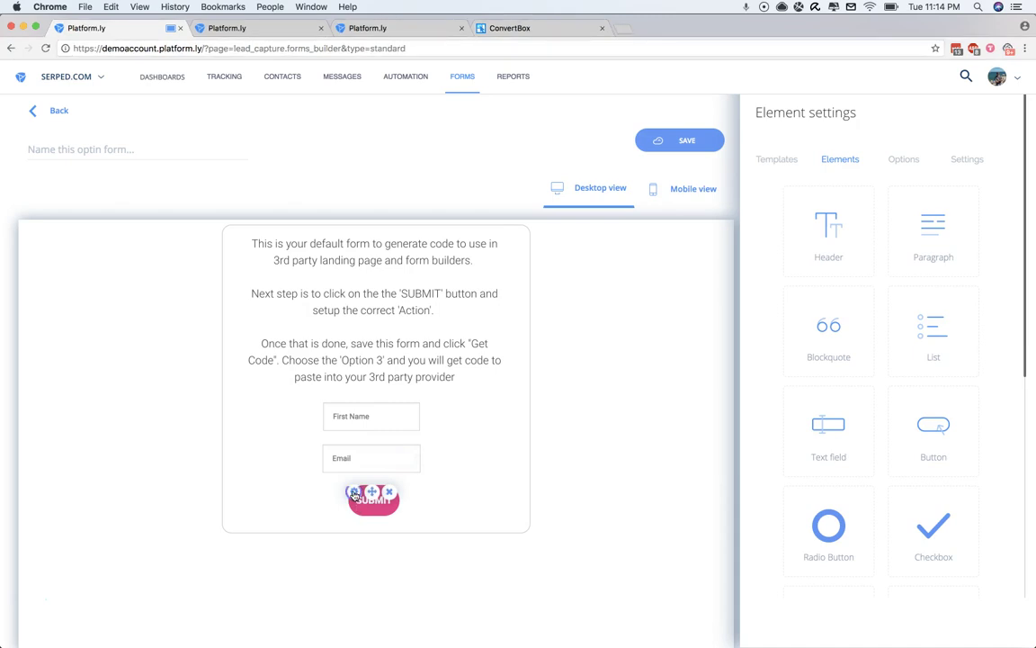
click(355, 494)
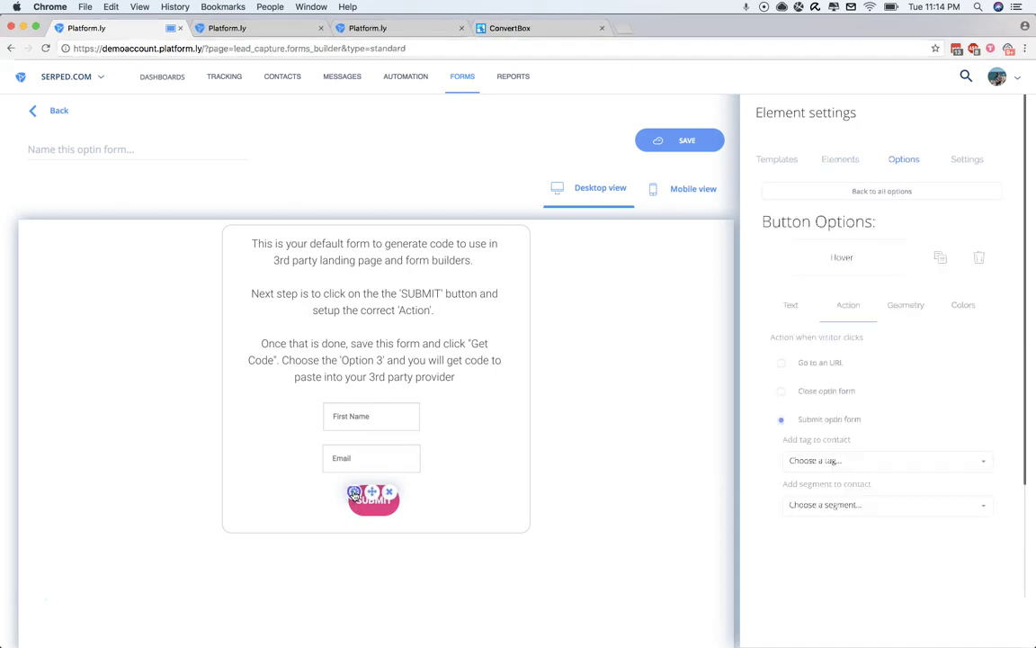
click(838, 463)
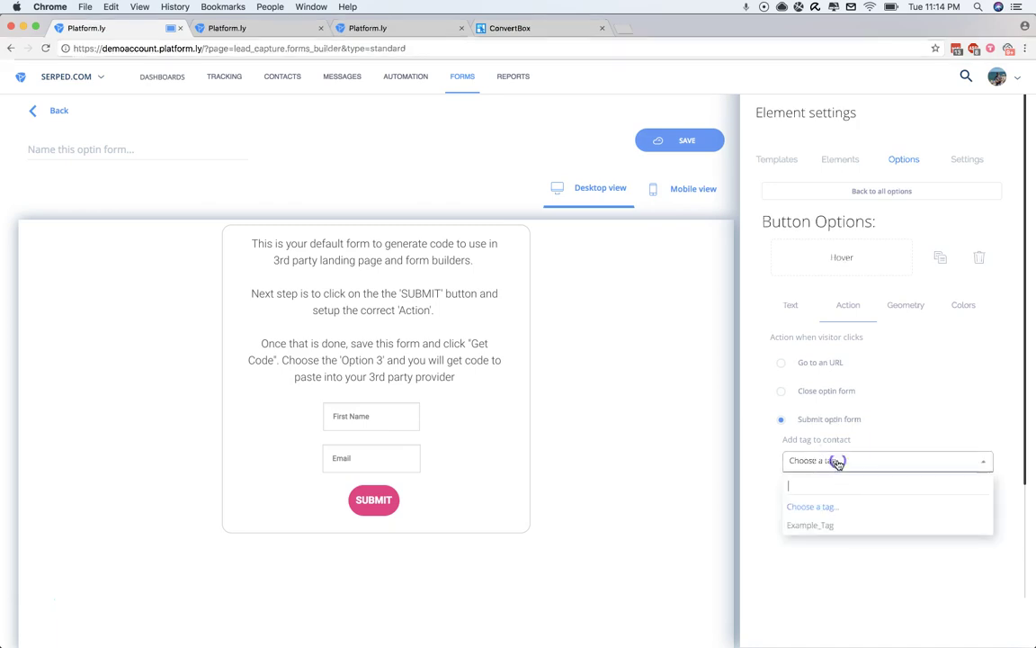
click(814, 526)
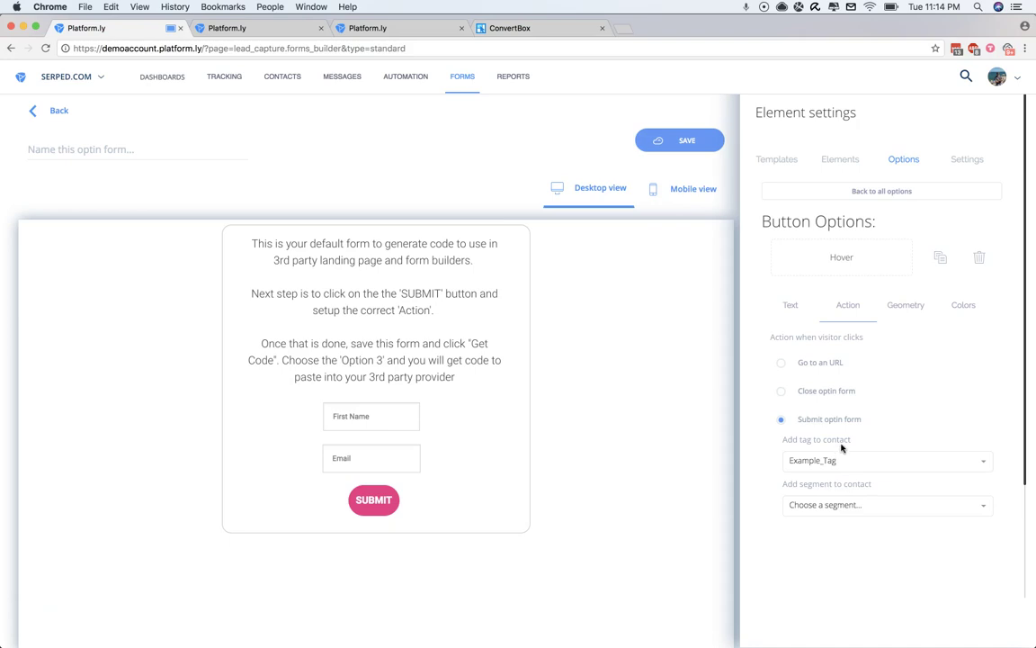
Name the optin form 'serped.com' and save it
click(790, 309)
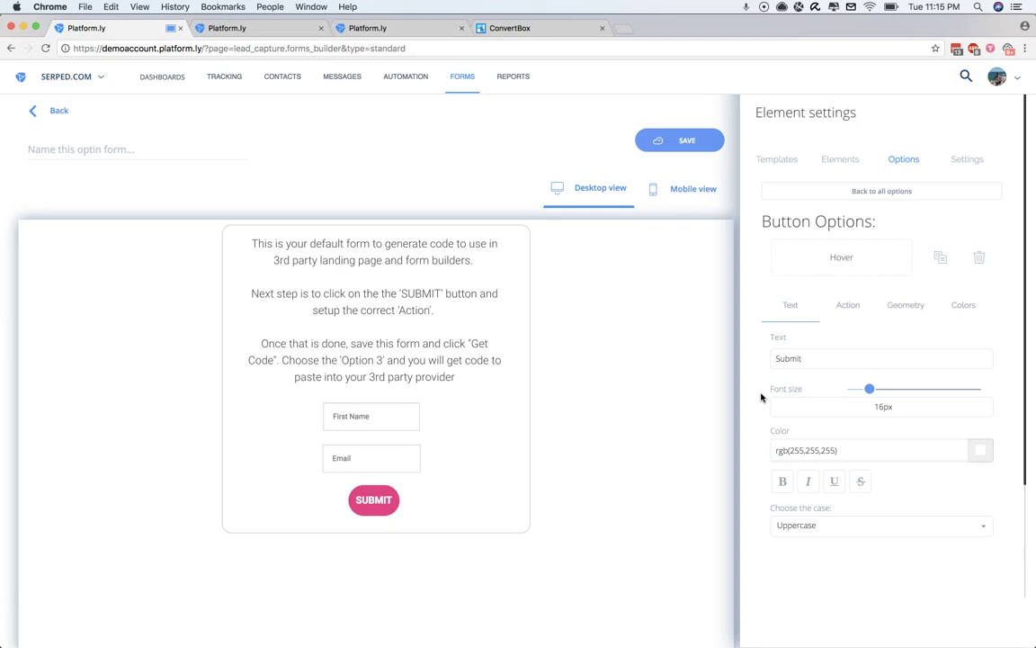
click(183, 151)
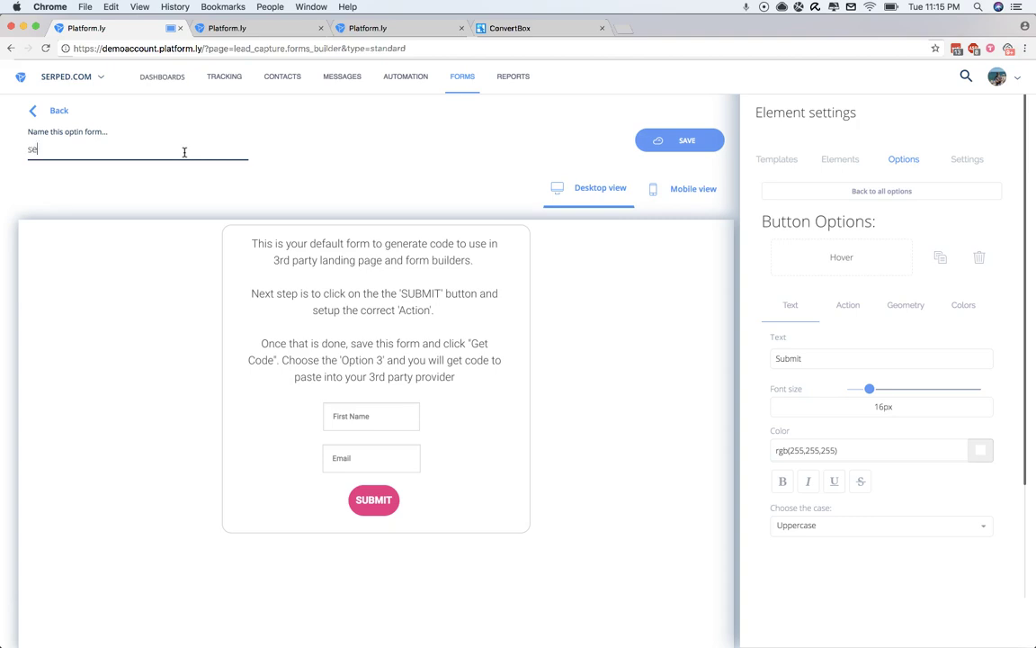
text(d.com)
click(498, 144)
click(667, 144)
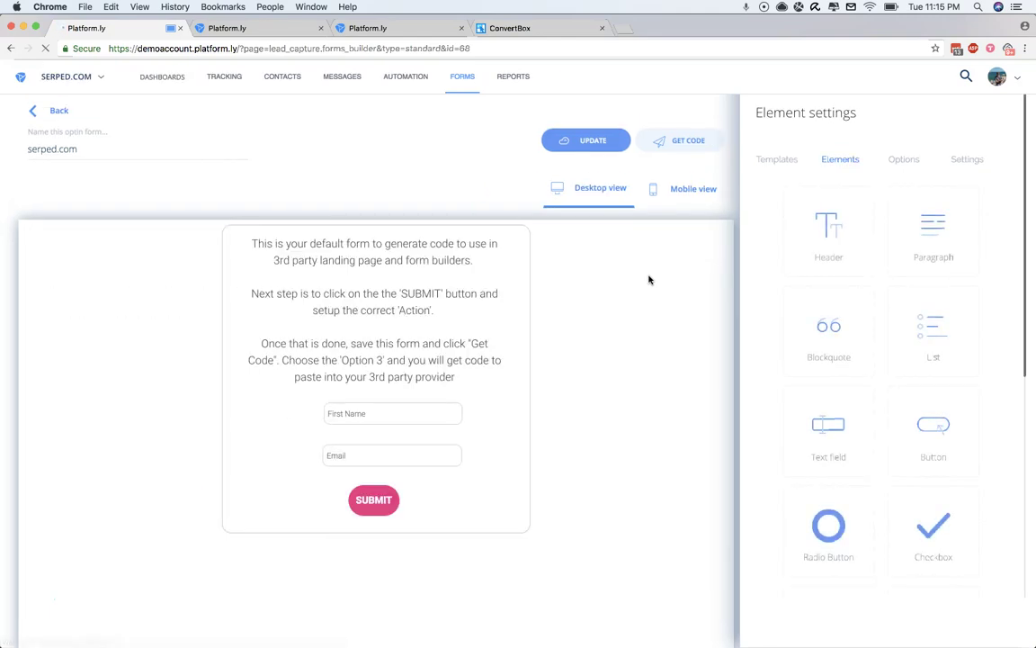
Bring up the Option 3 integration code with Example Key, and open API key settings in a new tab
click(679, 147)
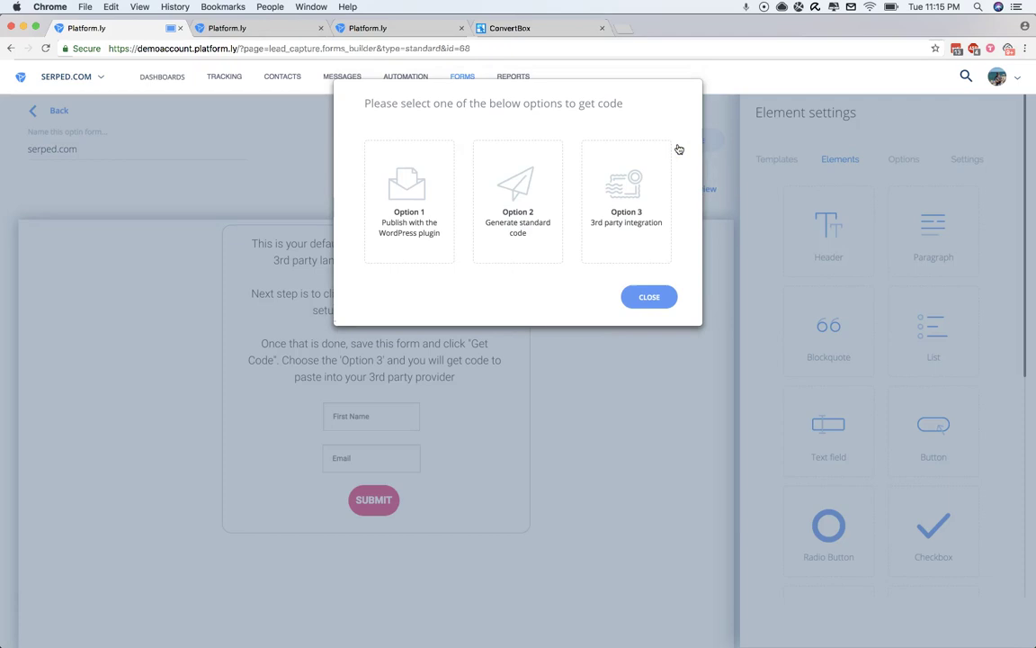
click(630, 236)
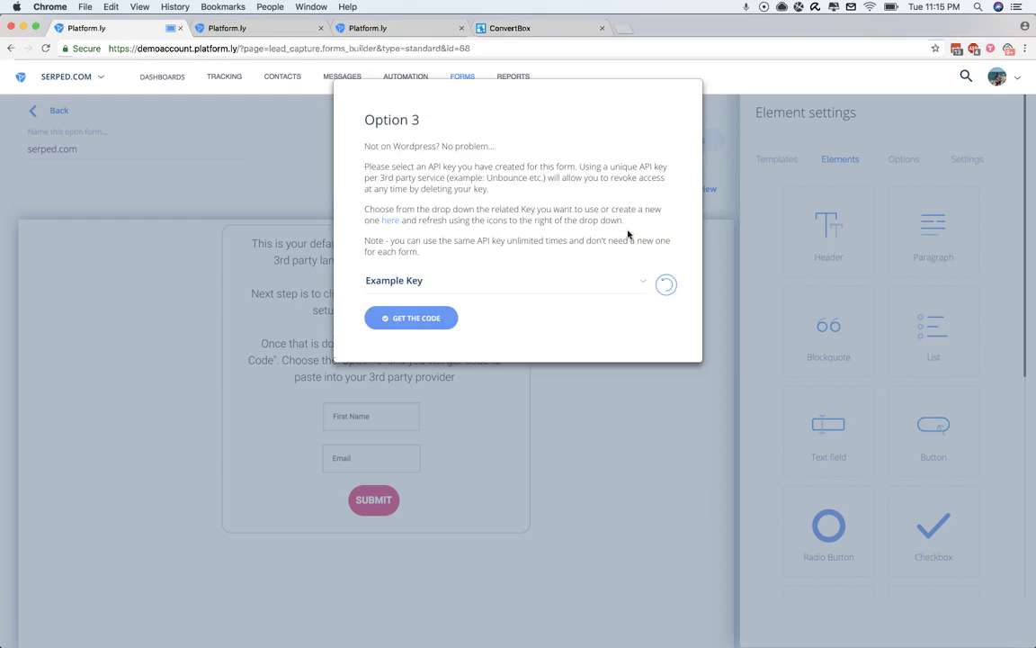
click(639, 286)
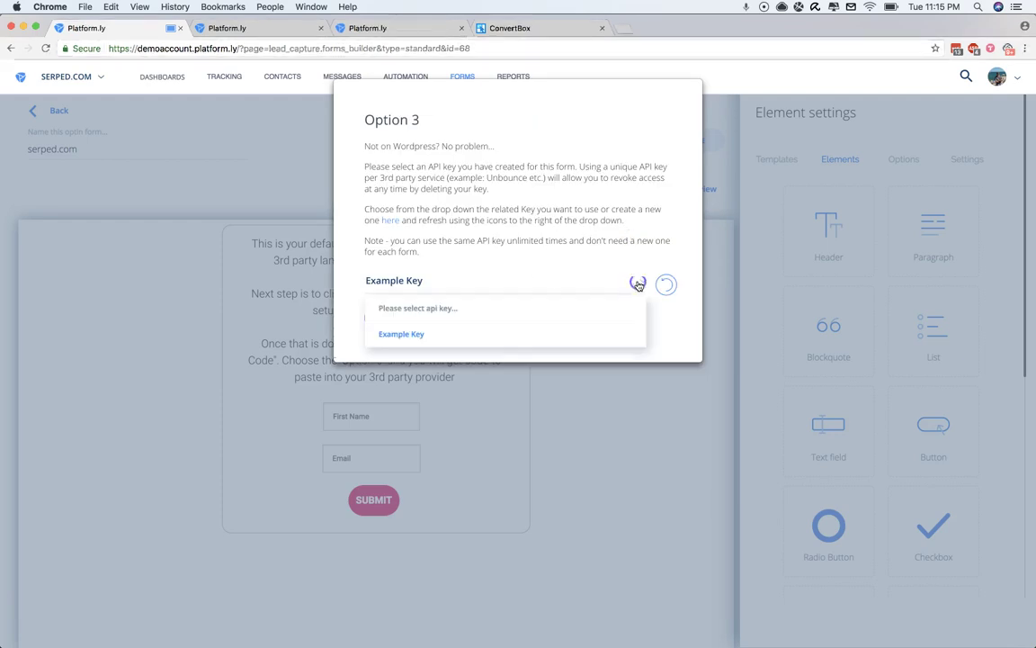
click(670, 322)
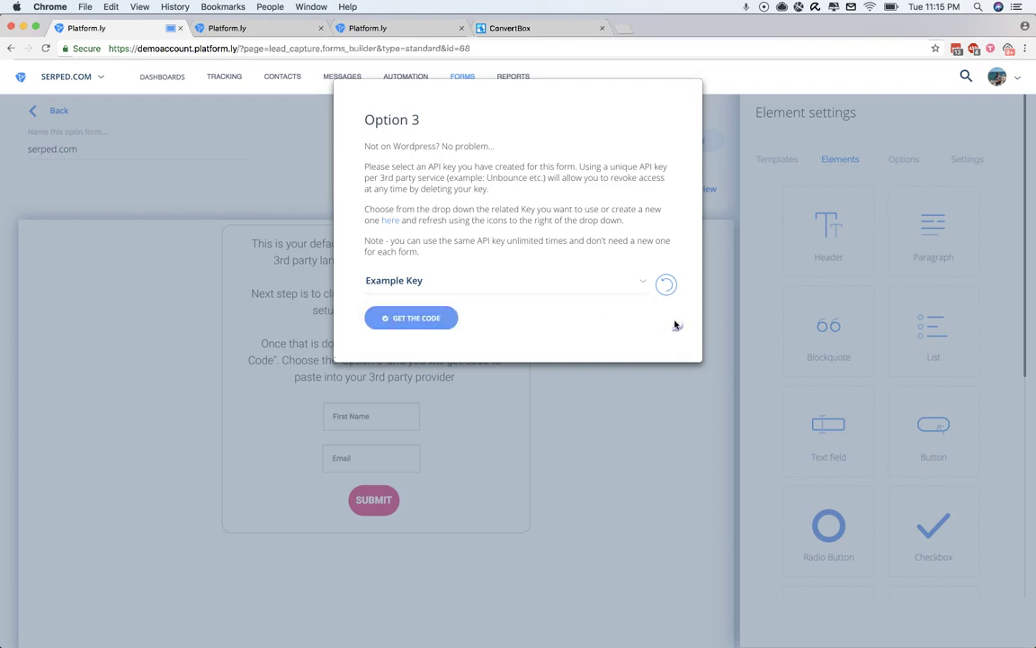
click(392, 227)
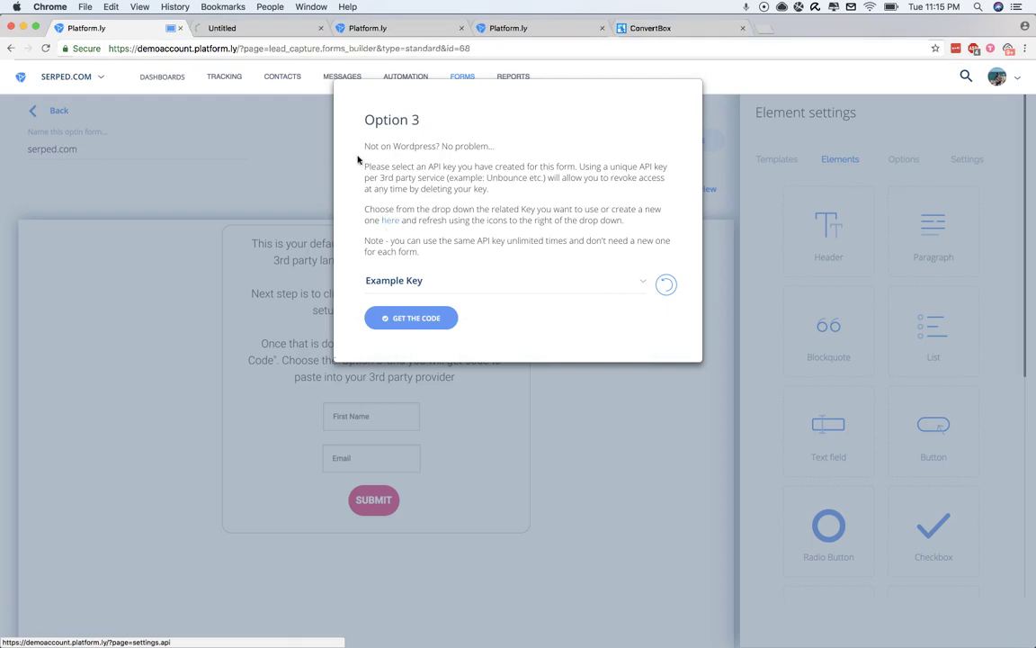
Add an API key named 'ConvertBox' with the Restrict IPs field left empty
click(248, 30)
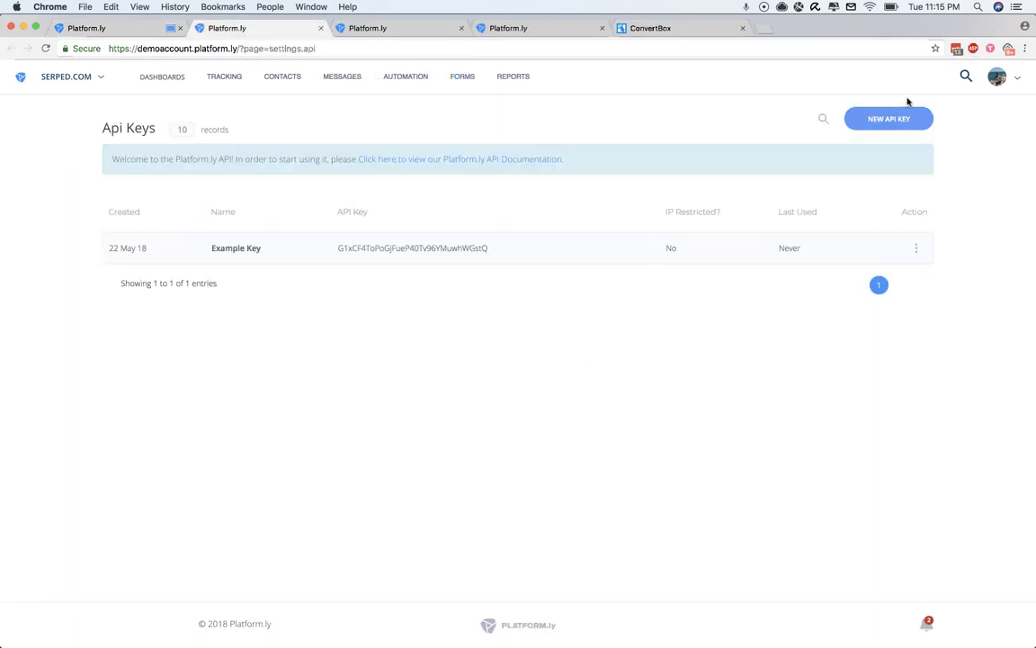
click(891, 123)
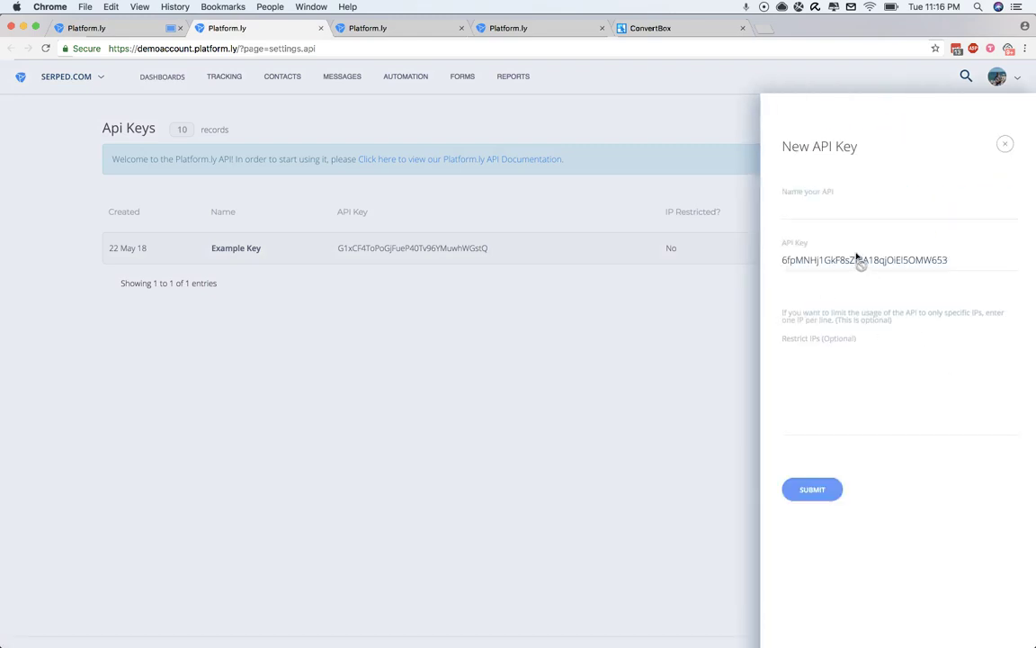
click(829, 217)
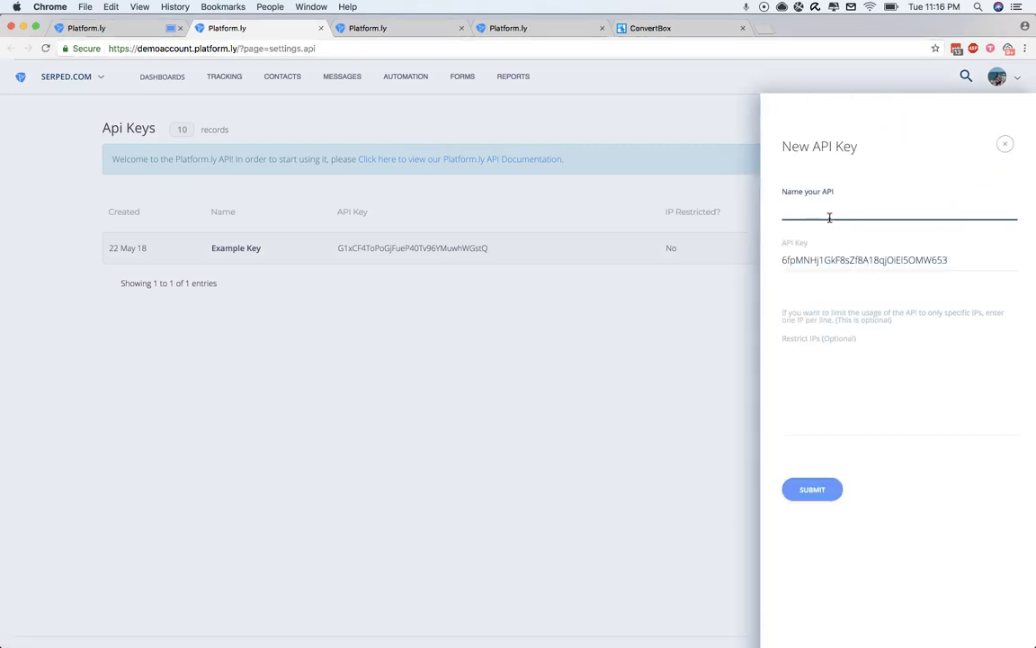
text(ConvertBox)
click(886, 428)
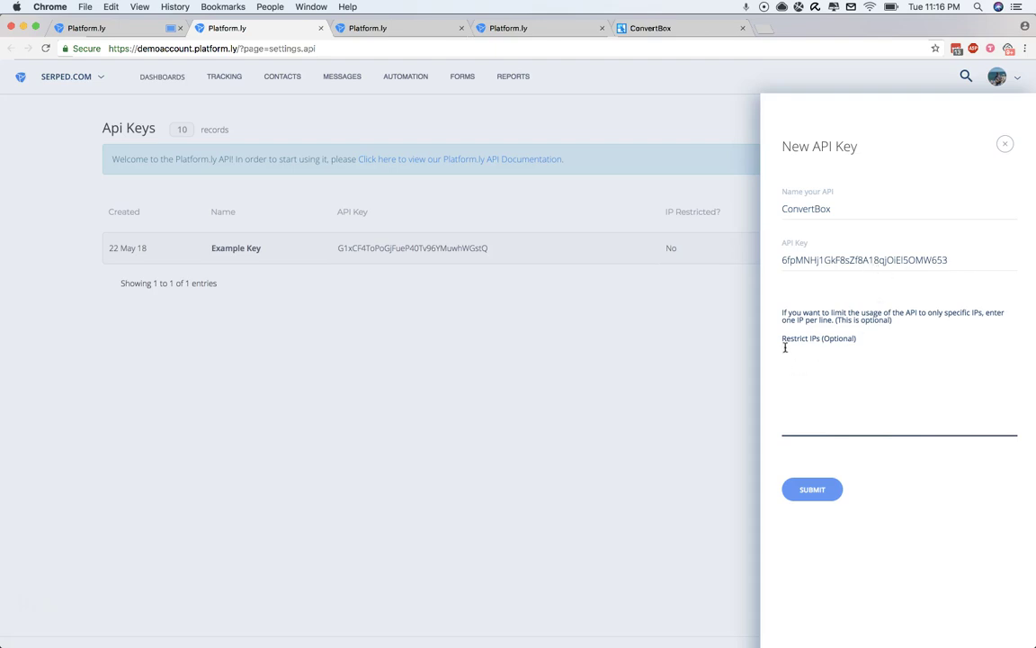
click(874, 471)
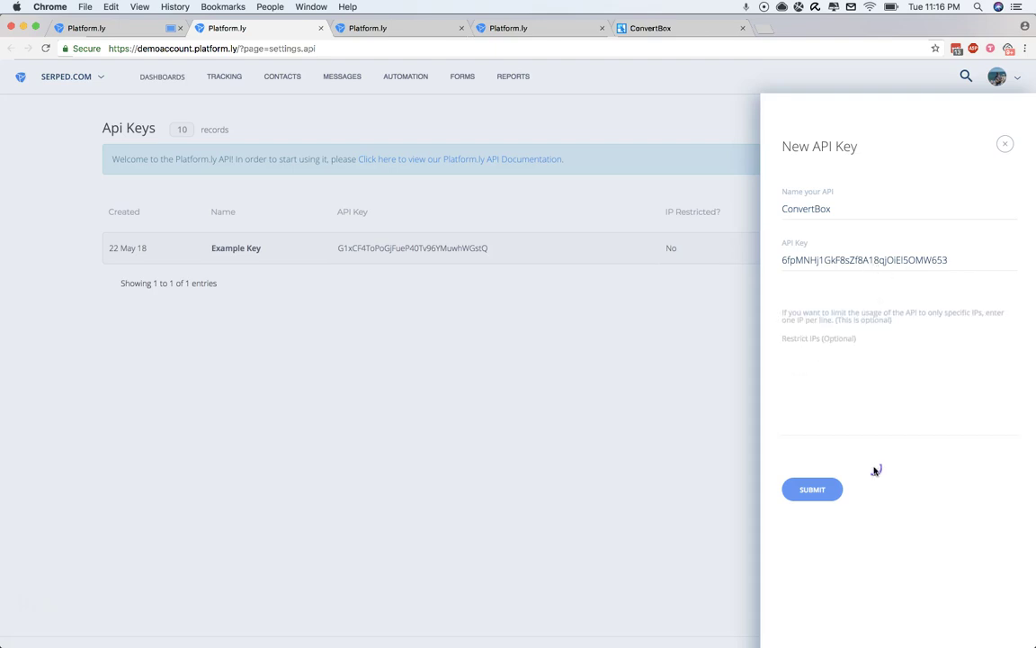
click(812, 491)
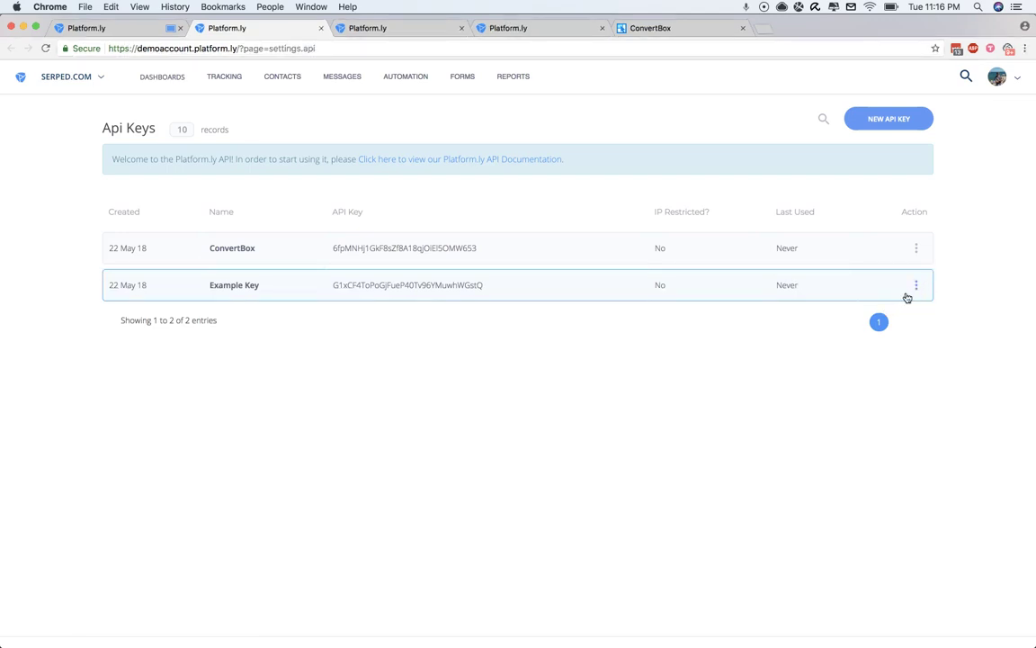
Back in the Option 3 code dialog, select the ConvertBox API key and copy the generated code
click(373, 33)
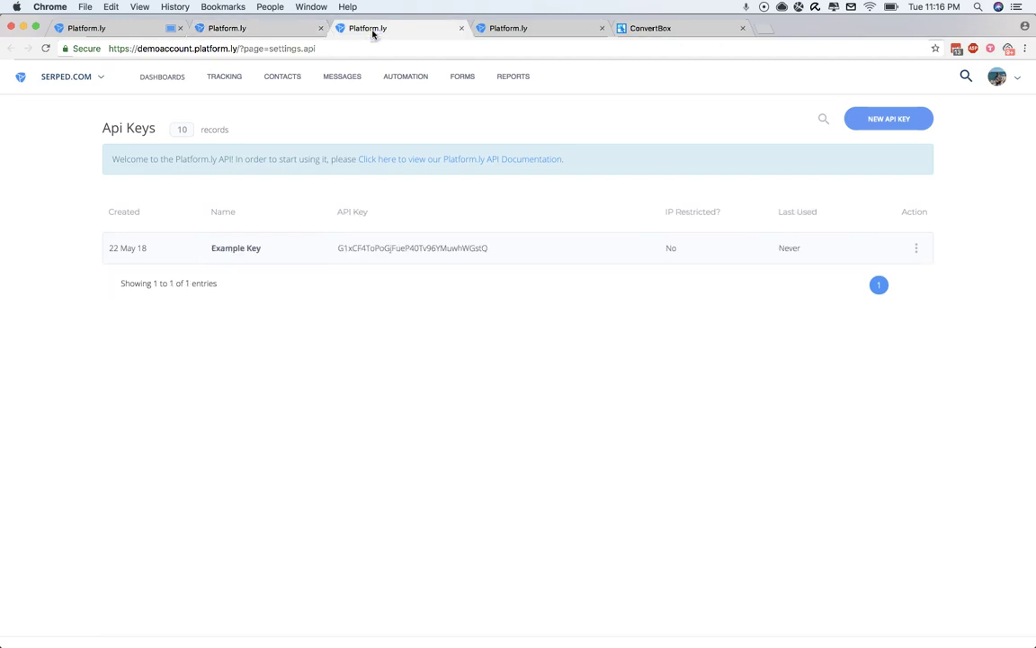
click(127, 26)
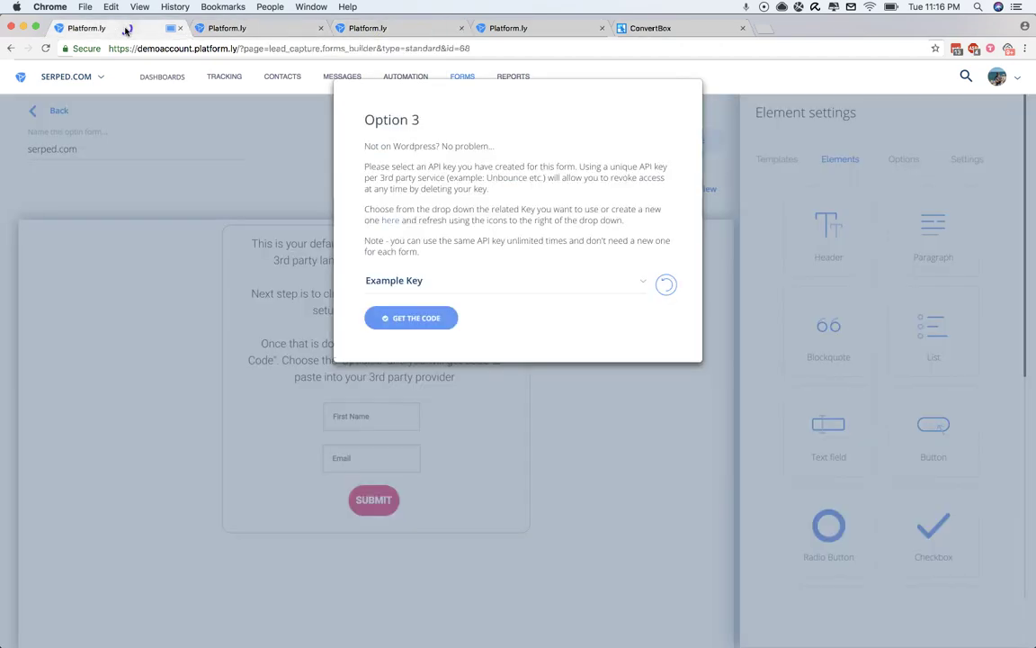
click(668, 288)
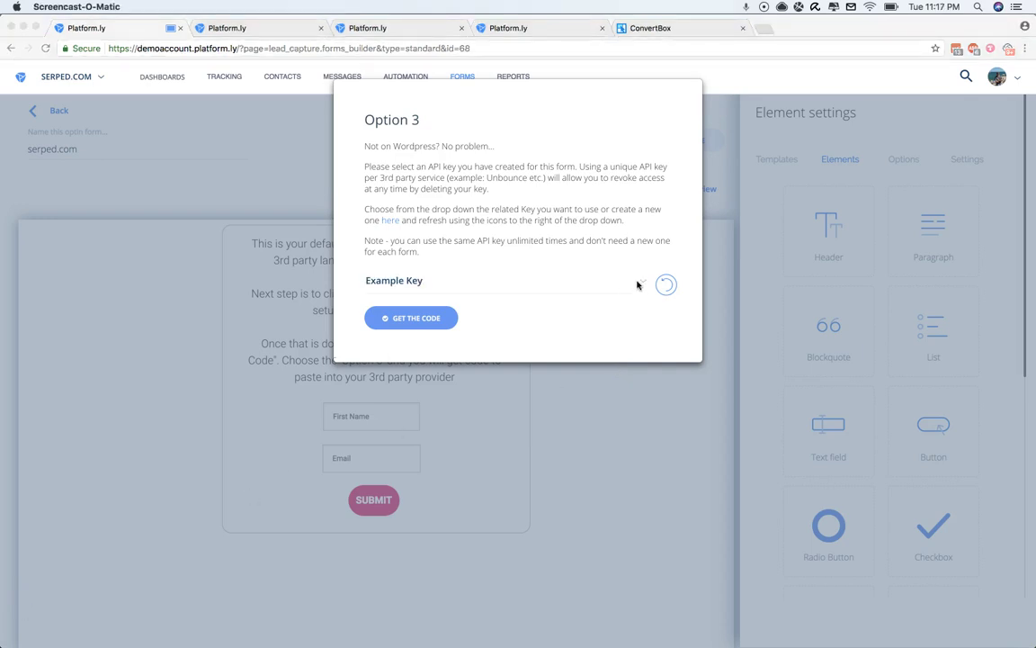
click(639, 282)
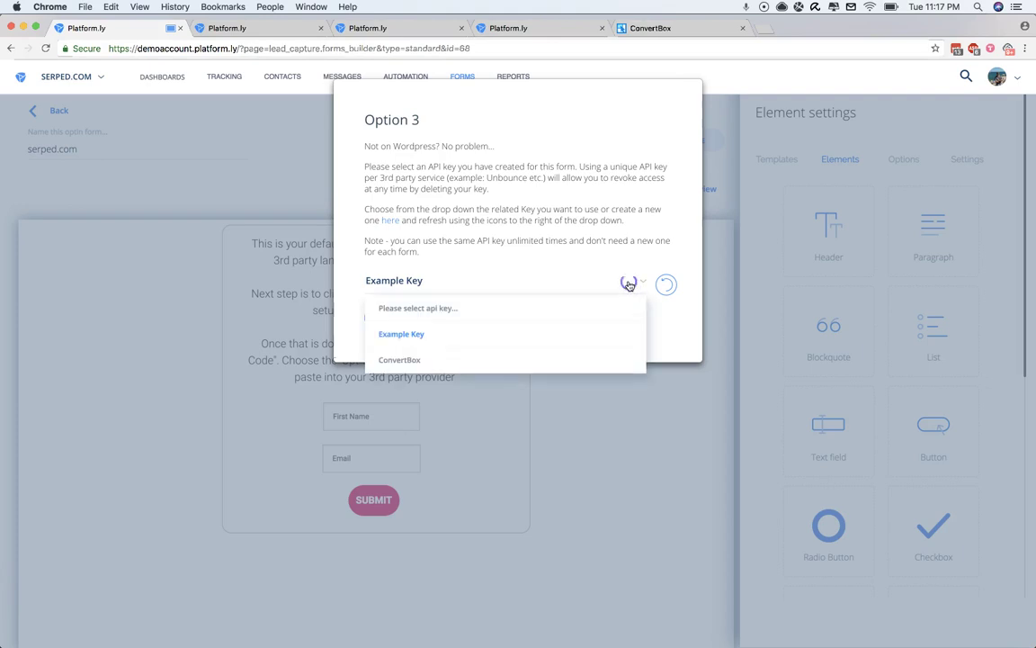
click(409, 359)
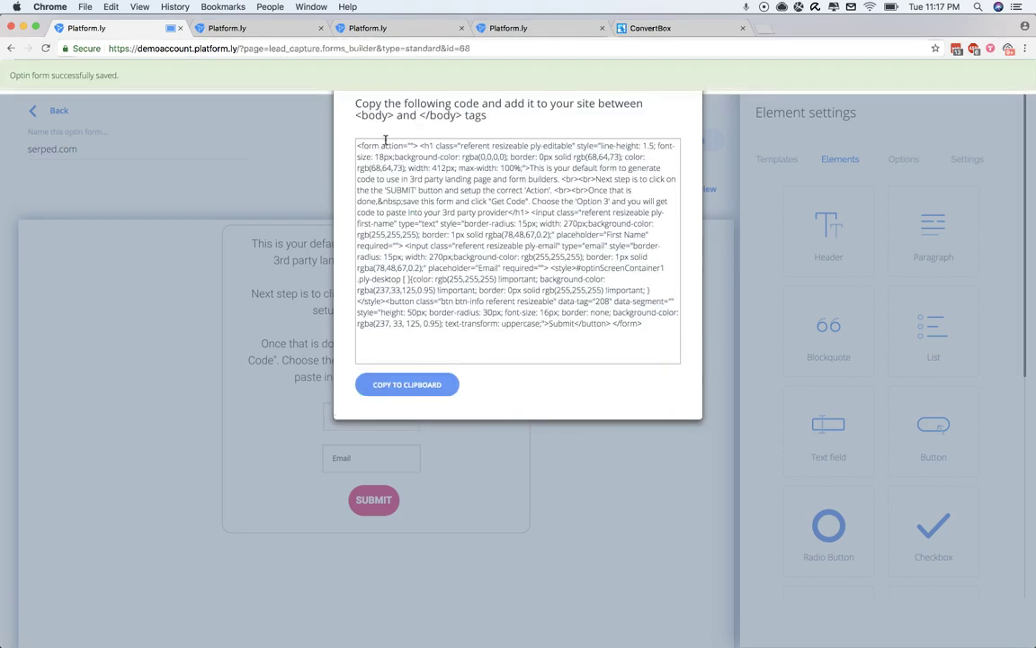
click(417, 386)
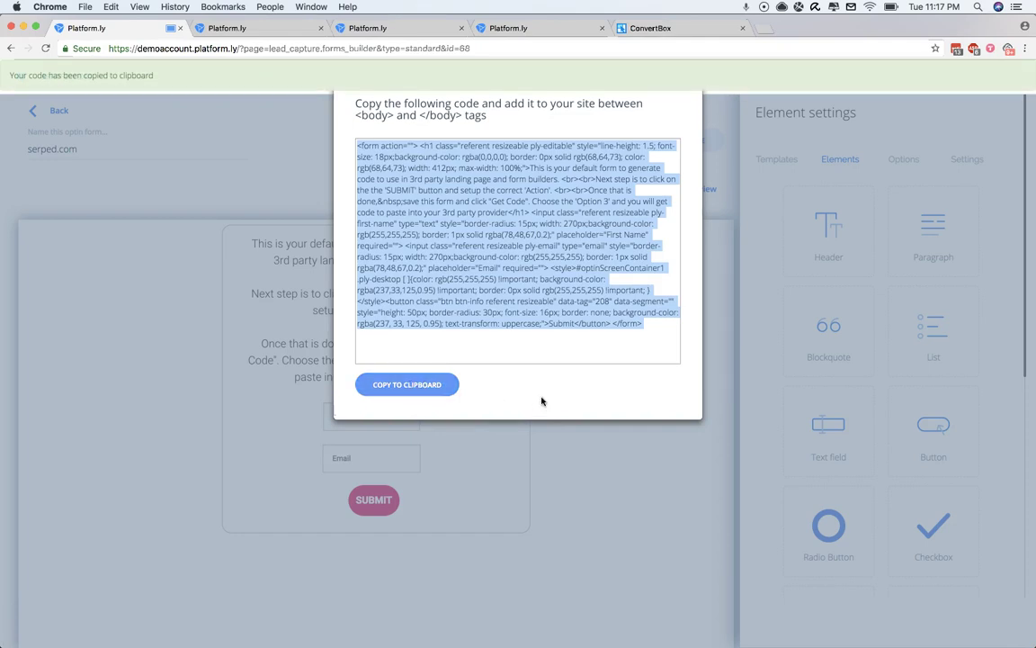
click(473, 351)
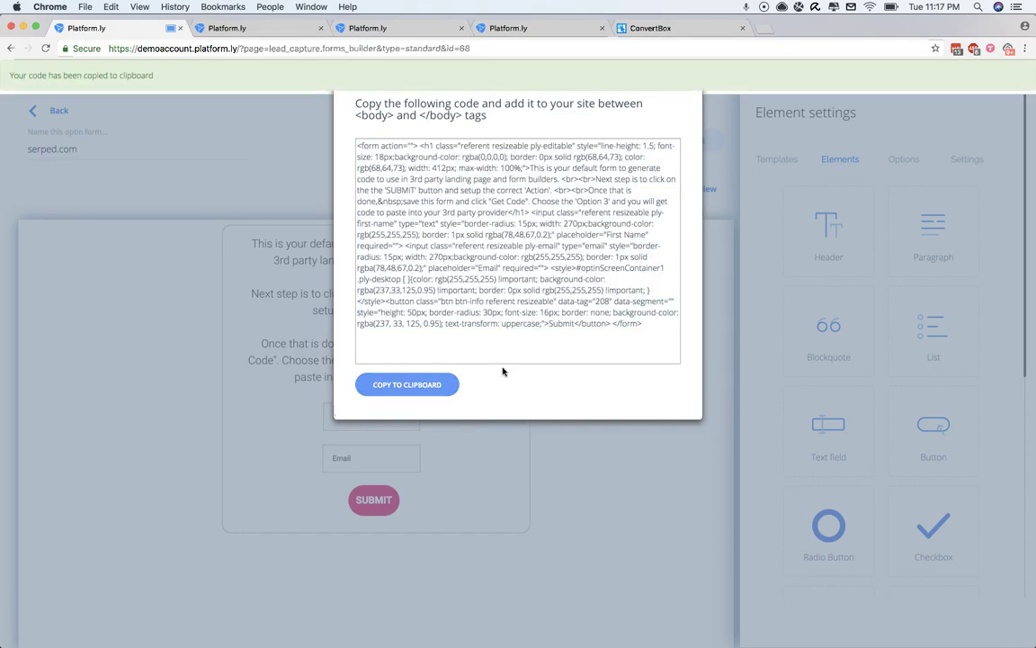
In ConvertBox, paste the copied code into a new Custom HTML form integration named 'serped.com'
click(664, 30)
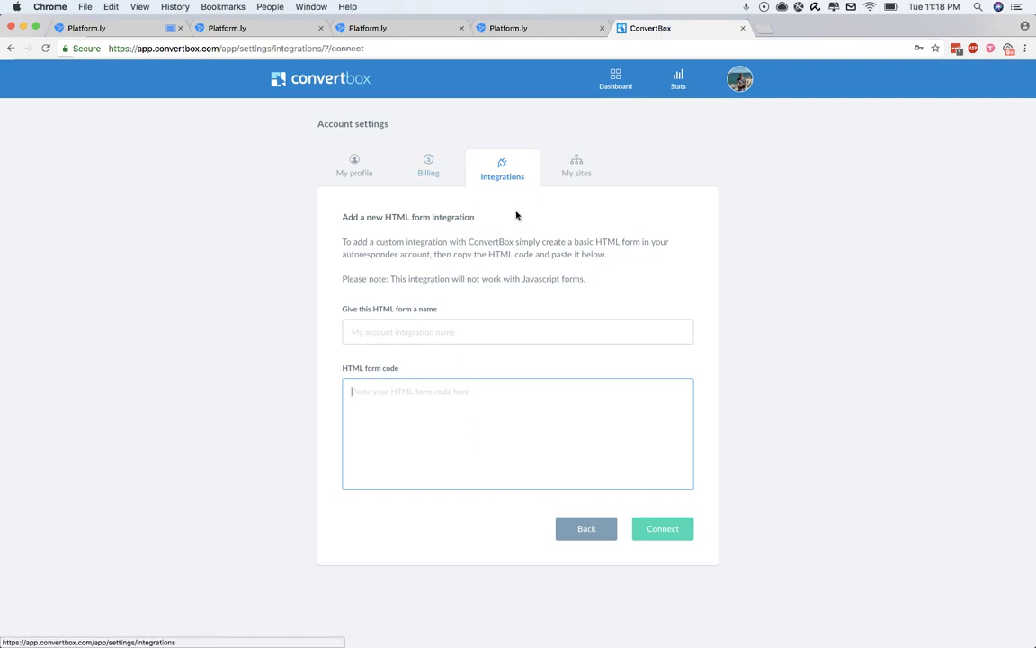
click(486, 178)
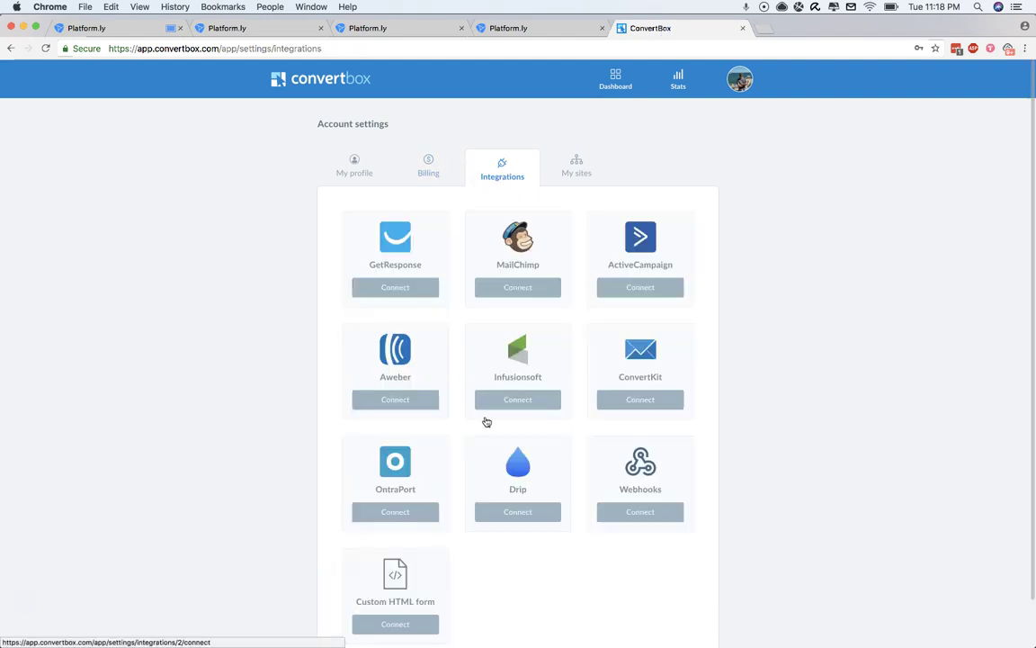
scroll(378, 531, down, 1)
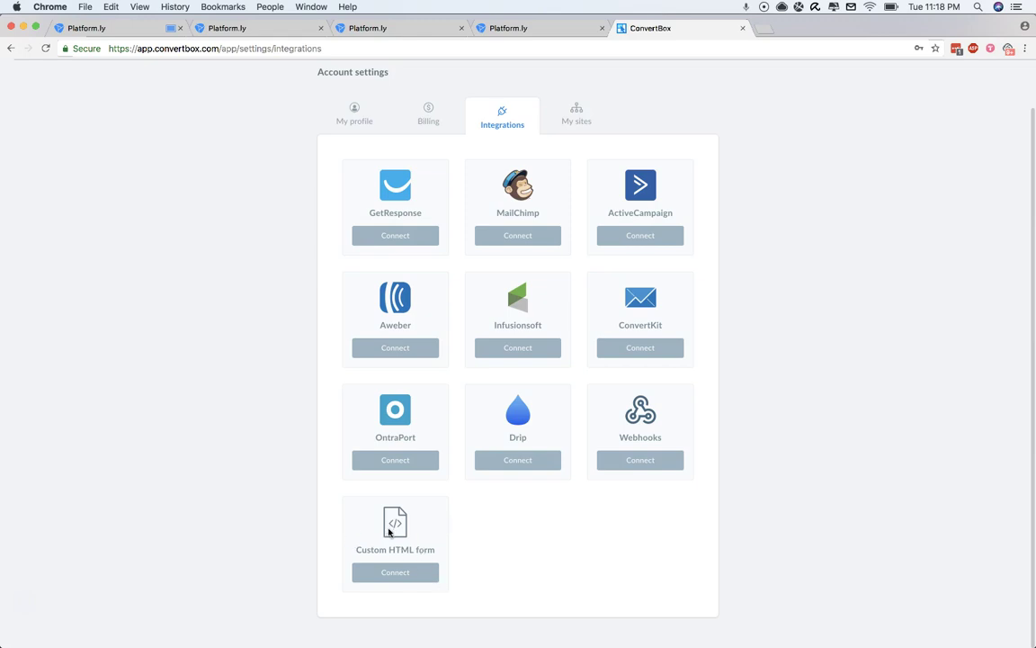
click(395, 572)
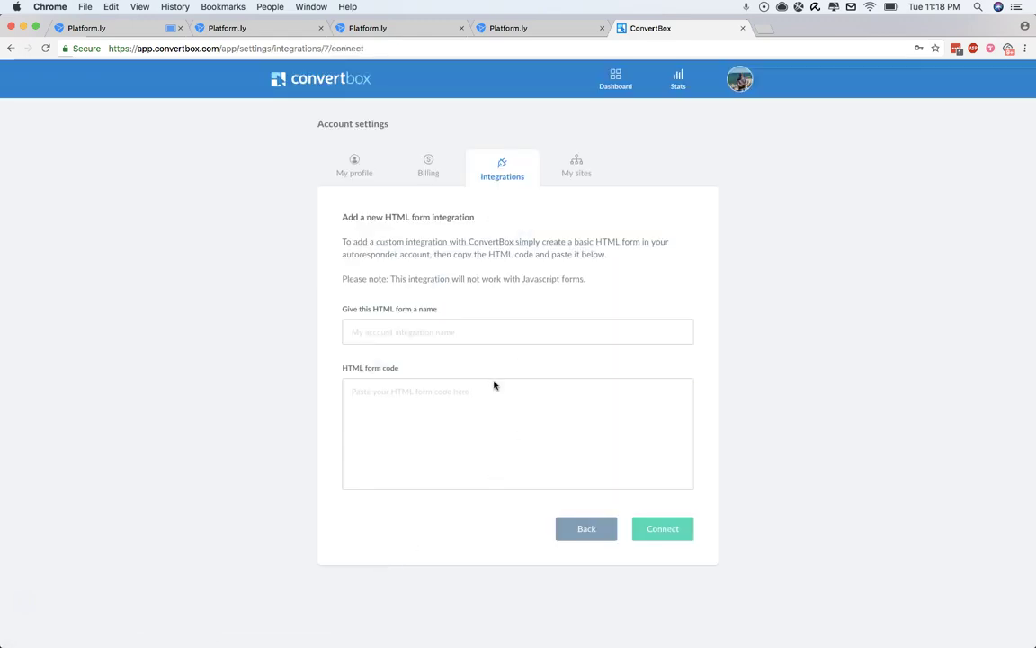
click(438, 413)
key(super+v)
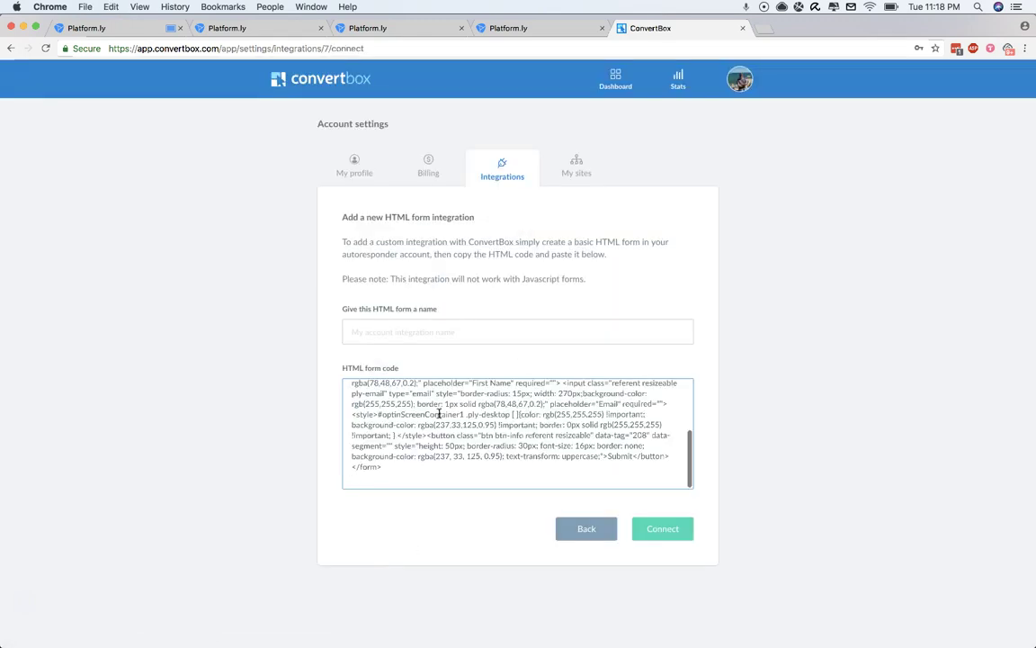
click(420, 334)
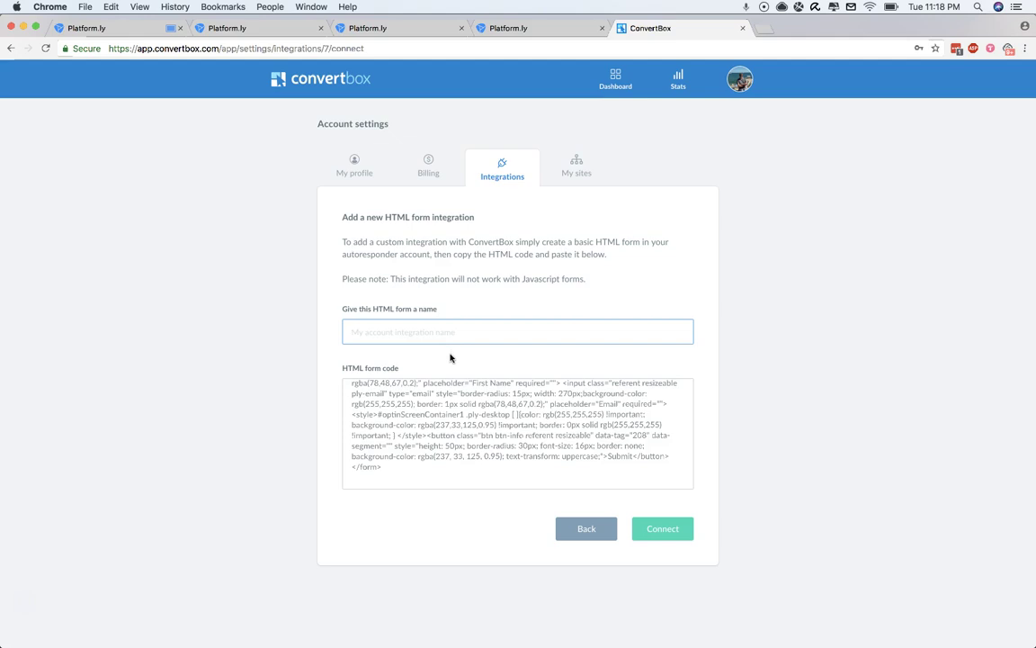
text(serped.com)
Connect the serped.com integration, go to the ConvertBox dashboard, and switch back to Platform.ly
click(661, 529)
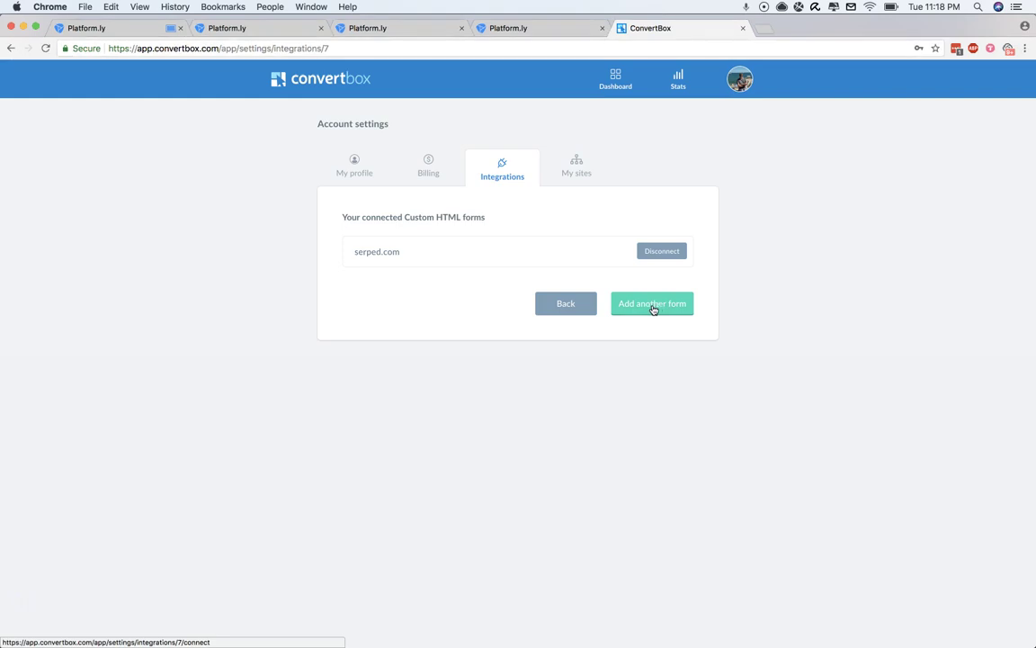
click(619, 84)
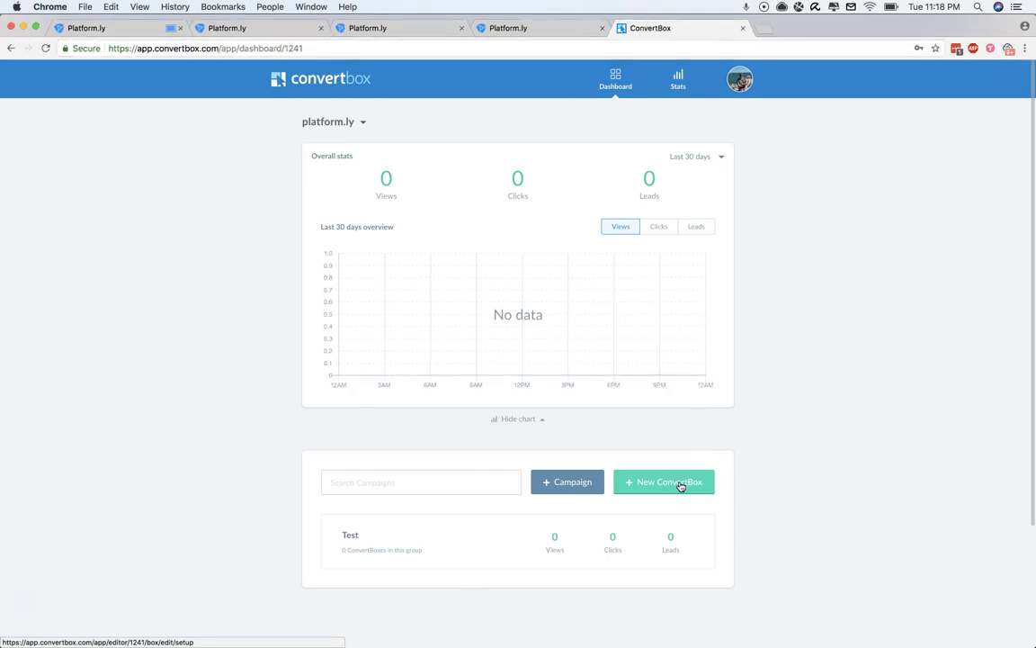
click(137, 33)
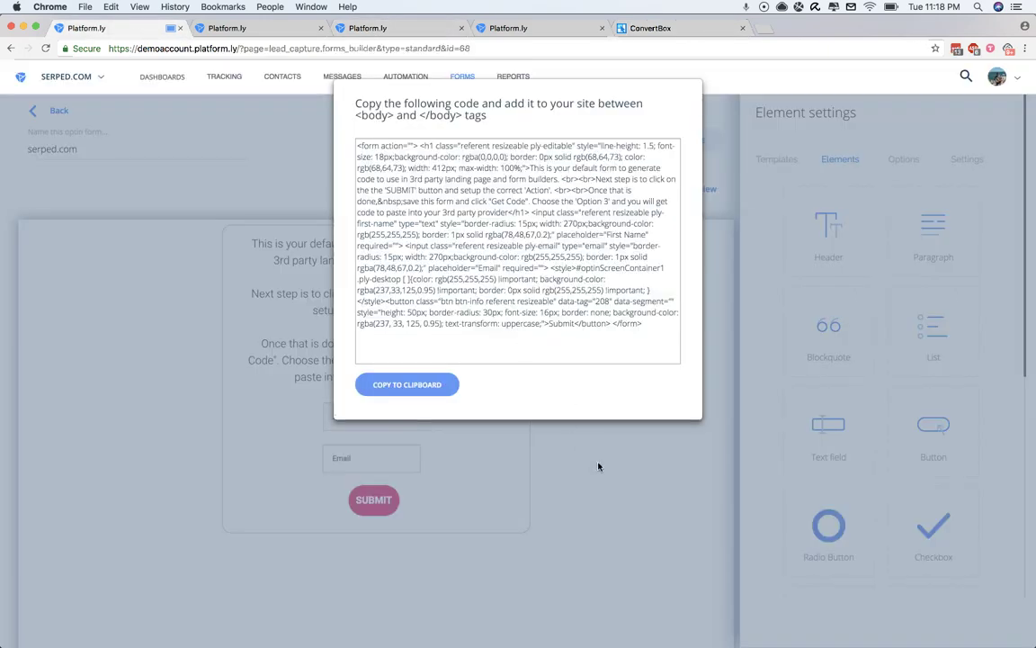
Close the code dialog and leave the form builder, confirming Chrome's Leave site? prompt
click(547, 525)
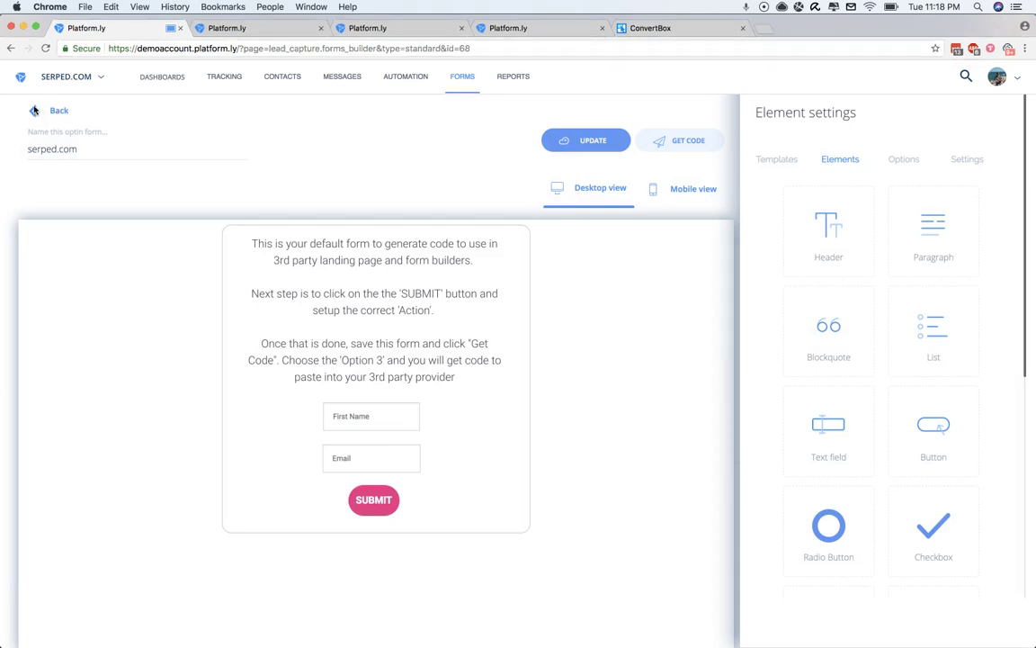
click(58, 109)
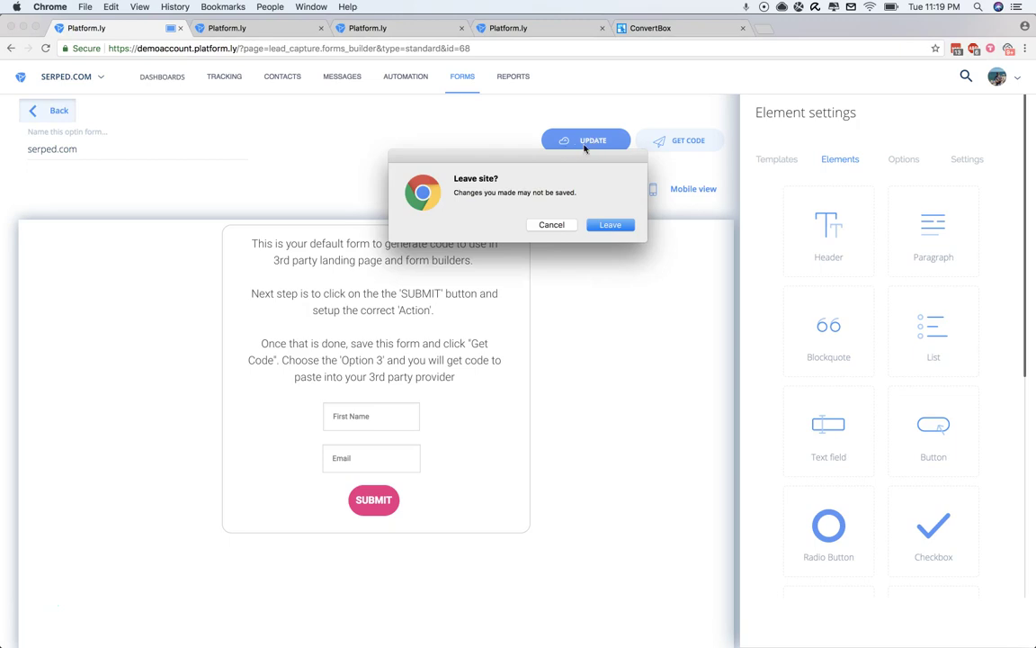
click(610, 225)
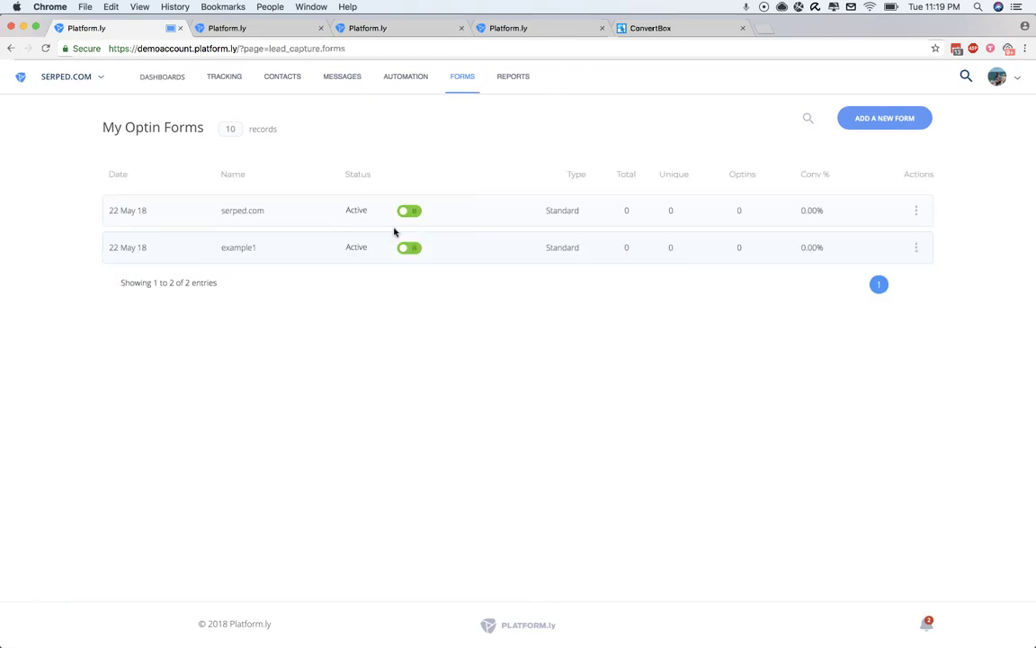
Suspend the example1 form via its status toggle, then dismiss the Choose Optin Type panel
click(916, 250)
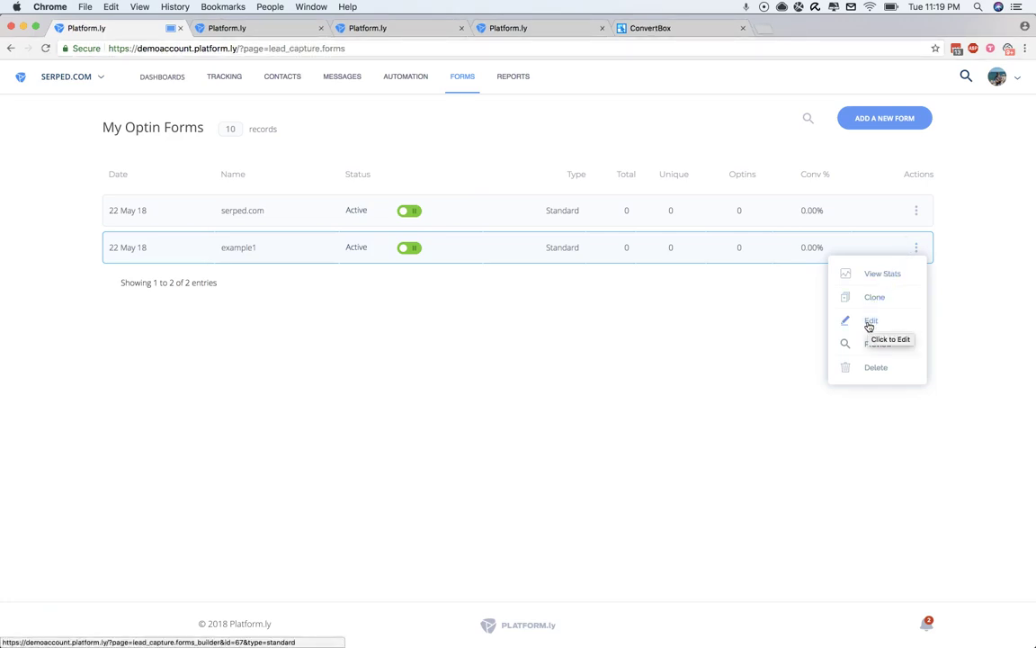
click(629, 330)
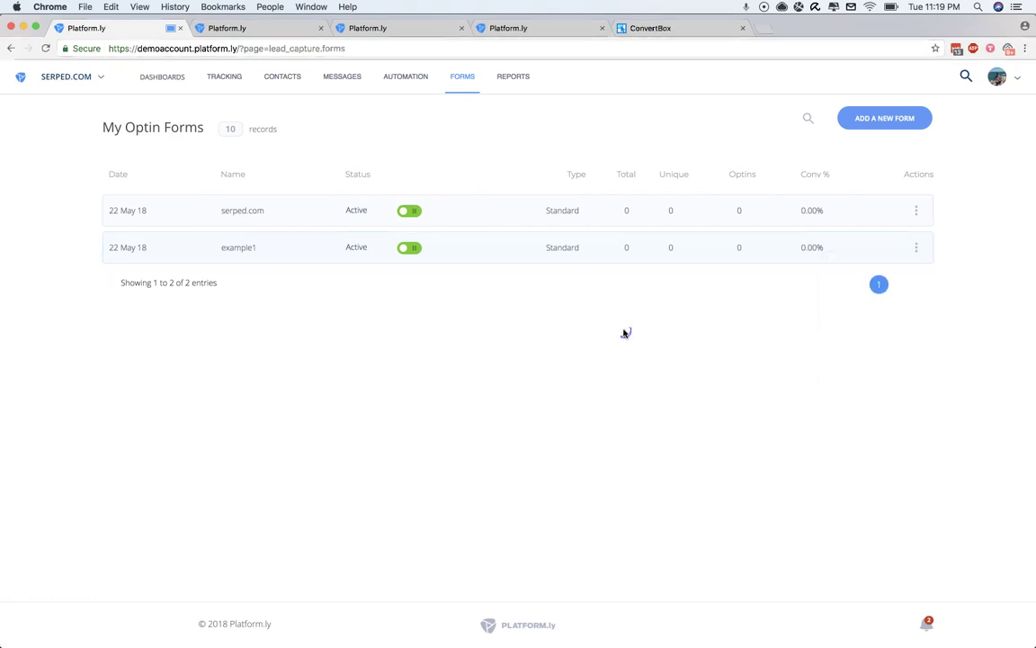
click(407, 248)
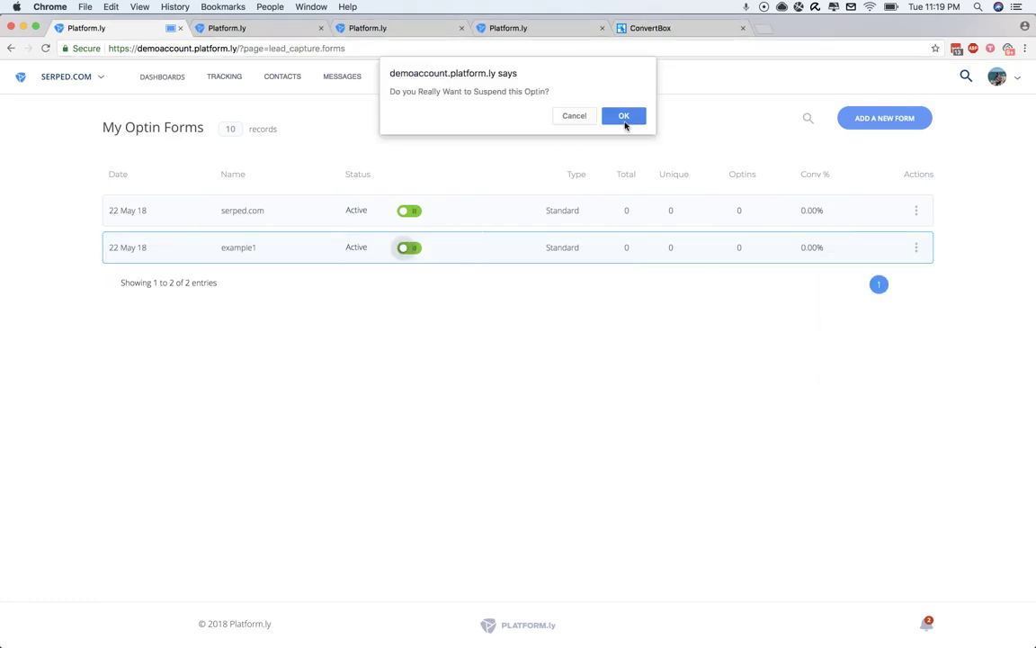
click(624, 118)
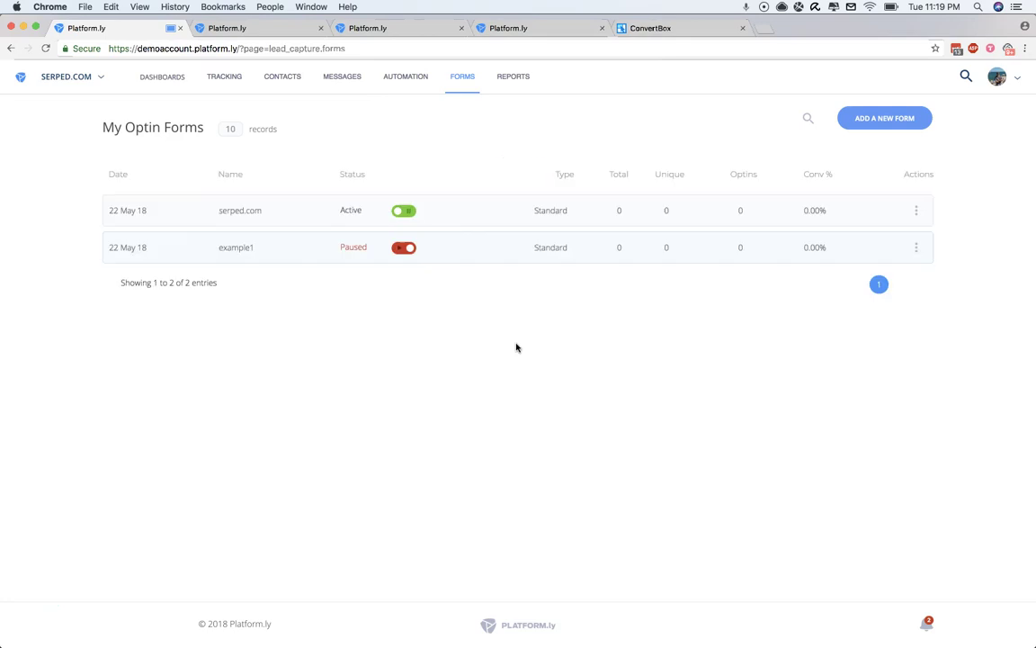
click(402, 248)
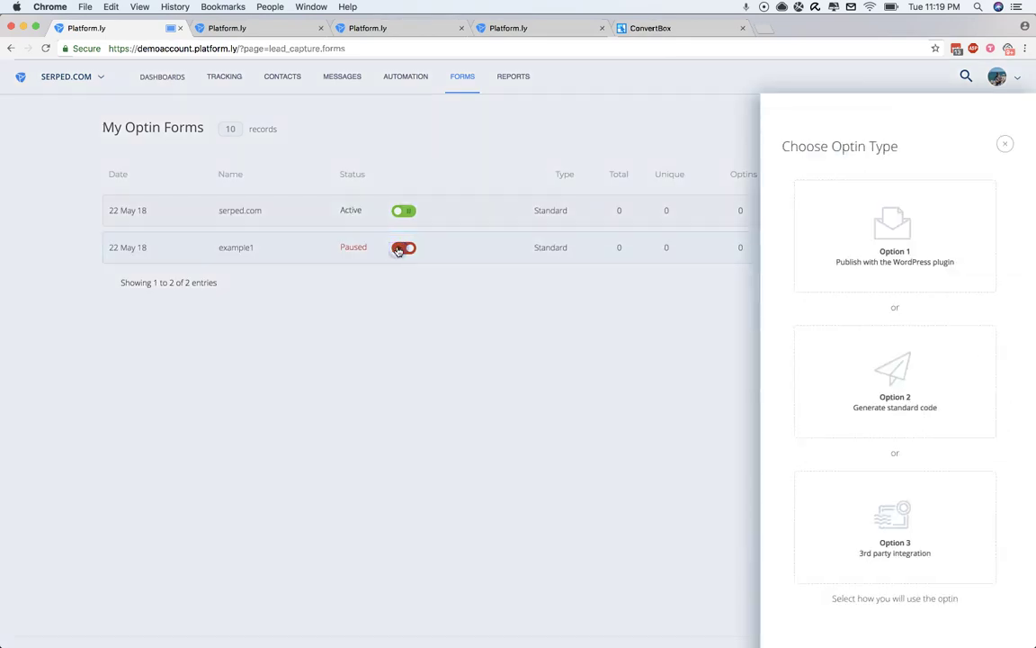
click(886, 517)
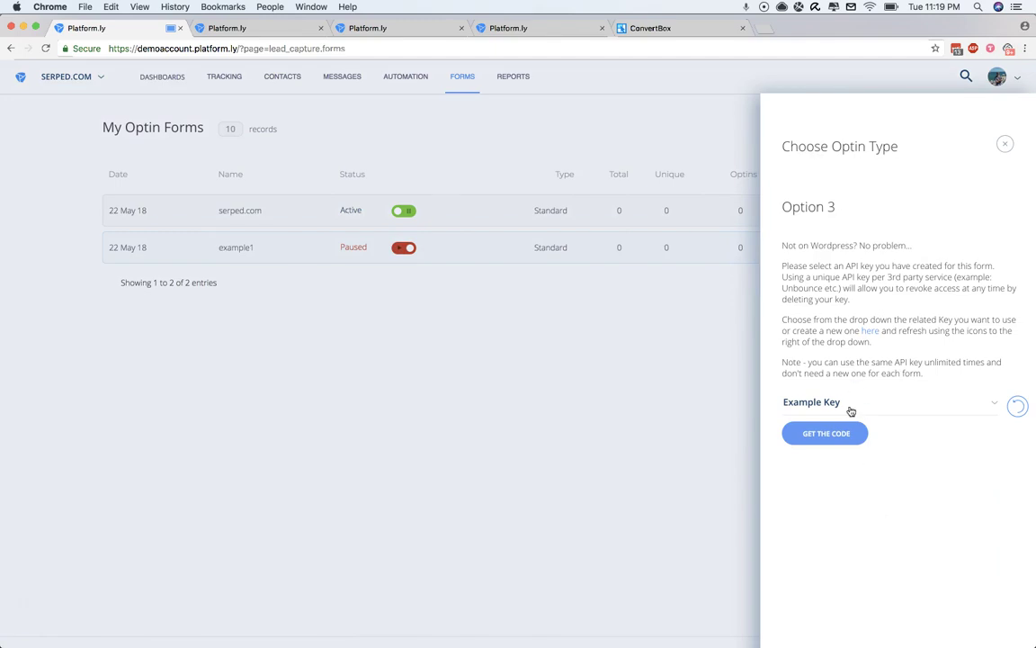
click(1007, 145)
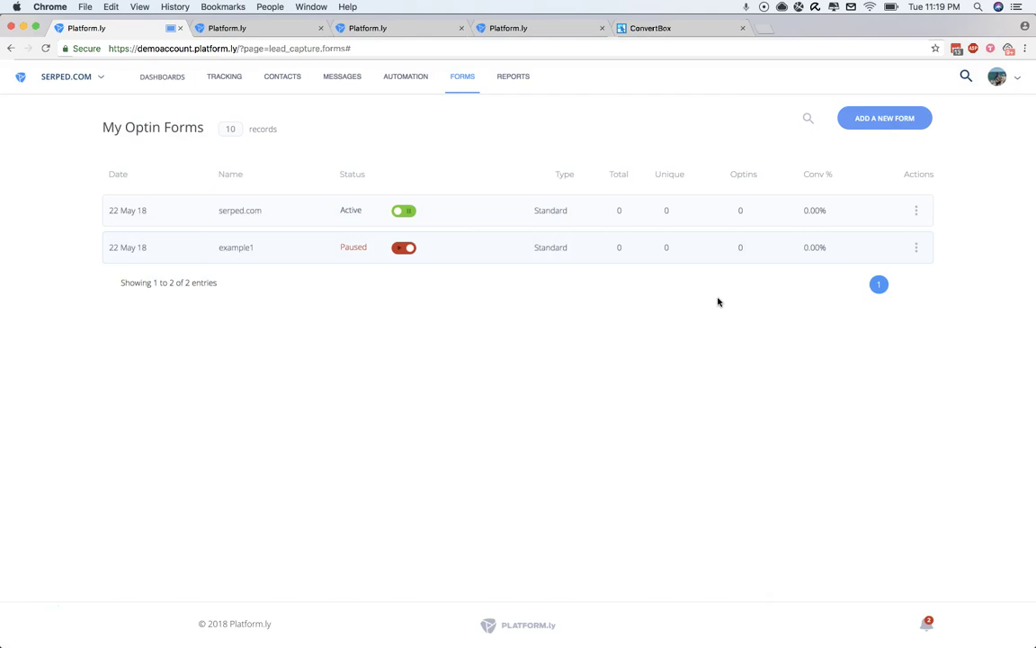